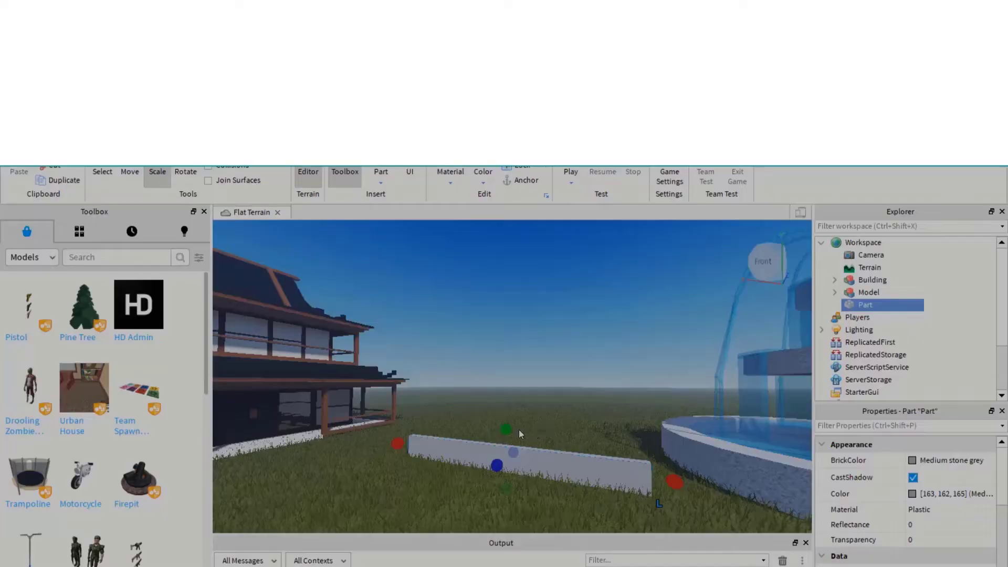
Step: Stretch the wall part taller, then launch Roblox Studio and drop a Realistic Tree onto the grass
left_click_drag(506, 429, 504, 288)
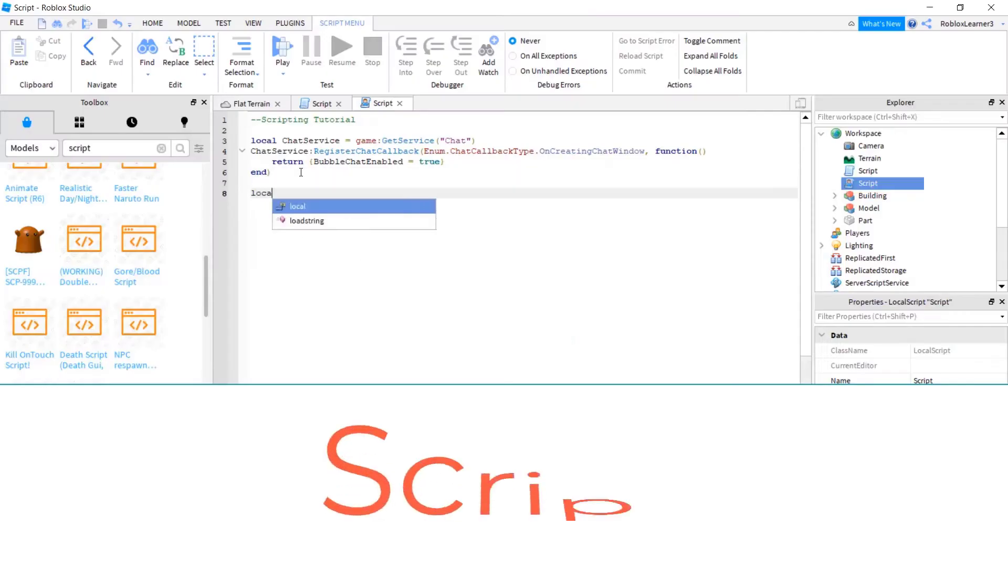
type("char = g")
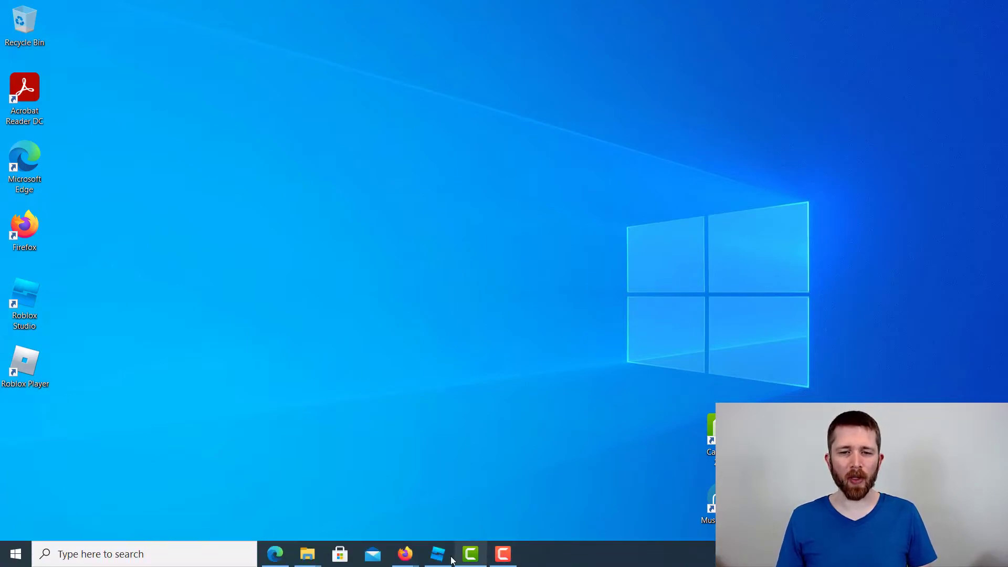
left_click(446, 556)
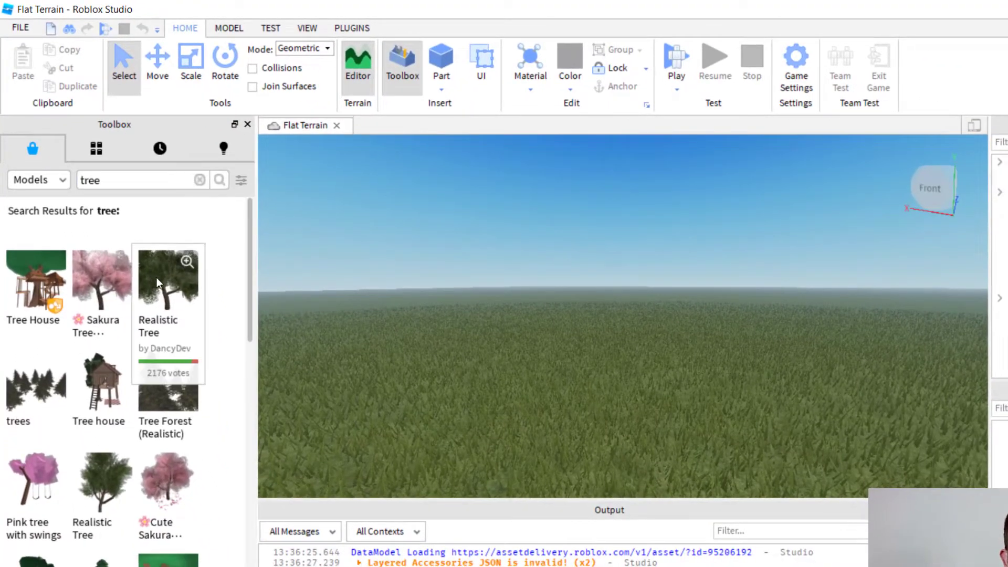
left_click_drag(156, 277, 645, 389)
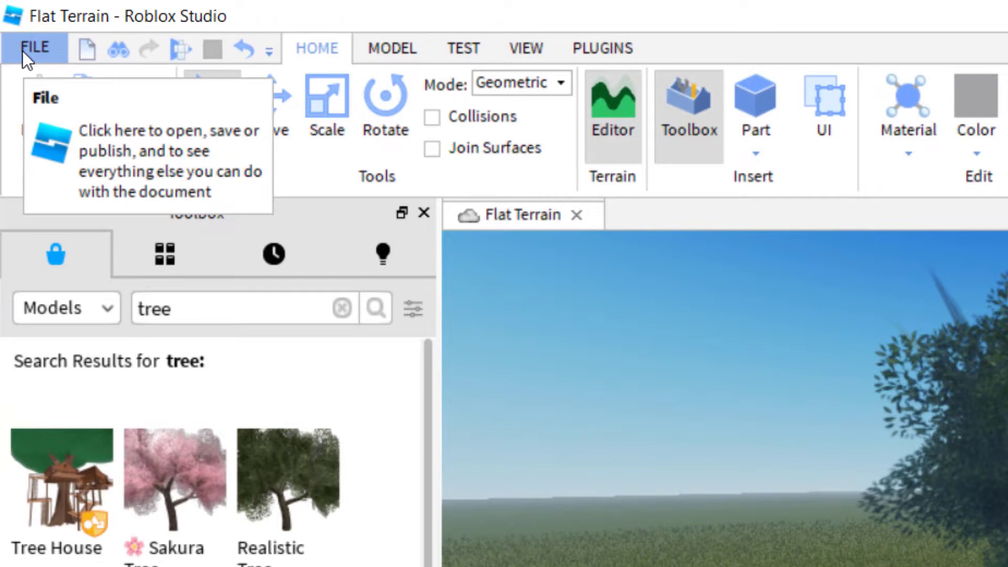
Step: Choose Publish to Roblox As... from the FILE menu to show the My Games list
left_click(25, 51)
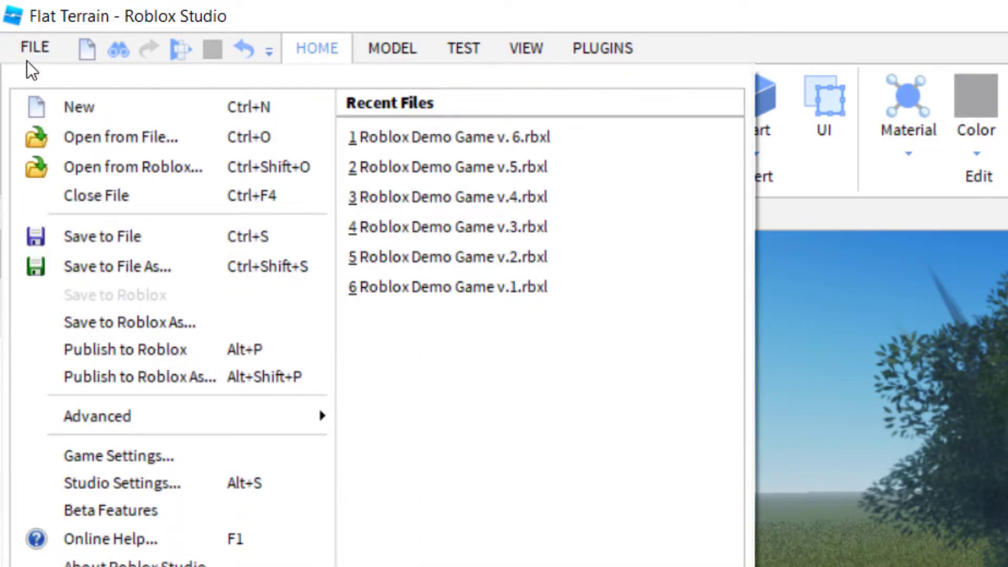
left_click(26, 56)
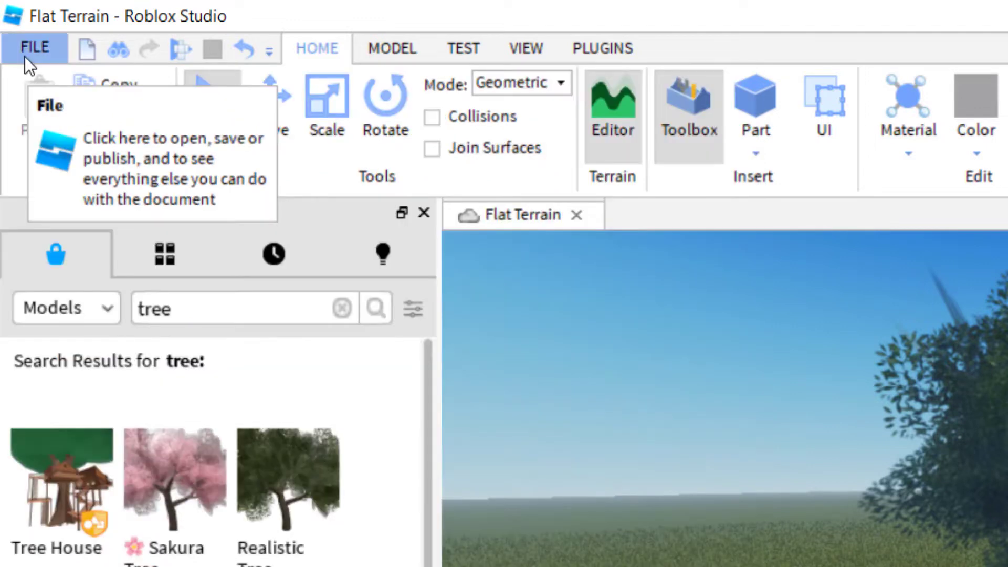
left_click(26, 55)
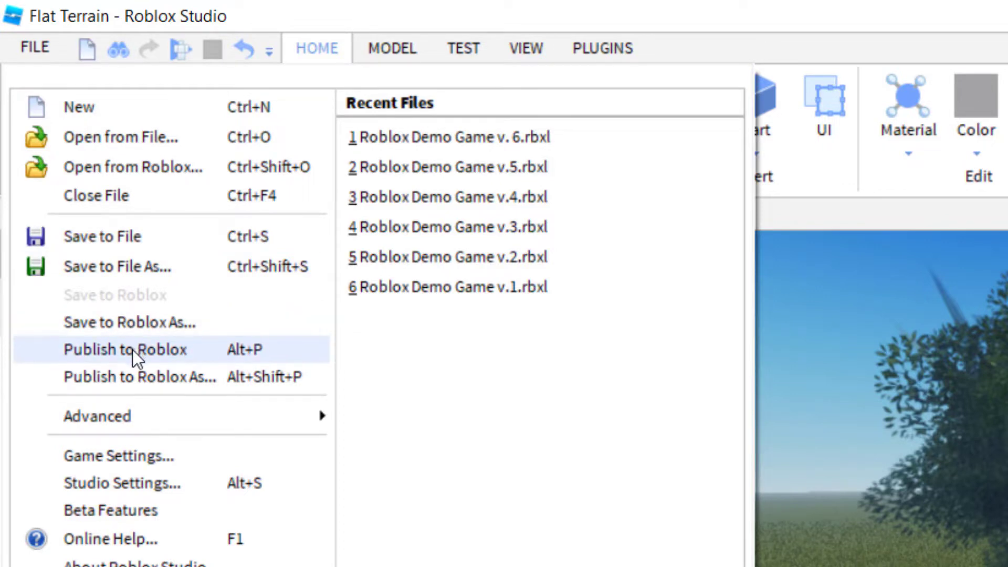
left_click(133, 381)
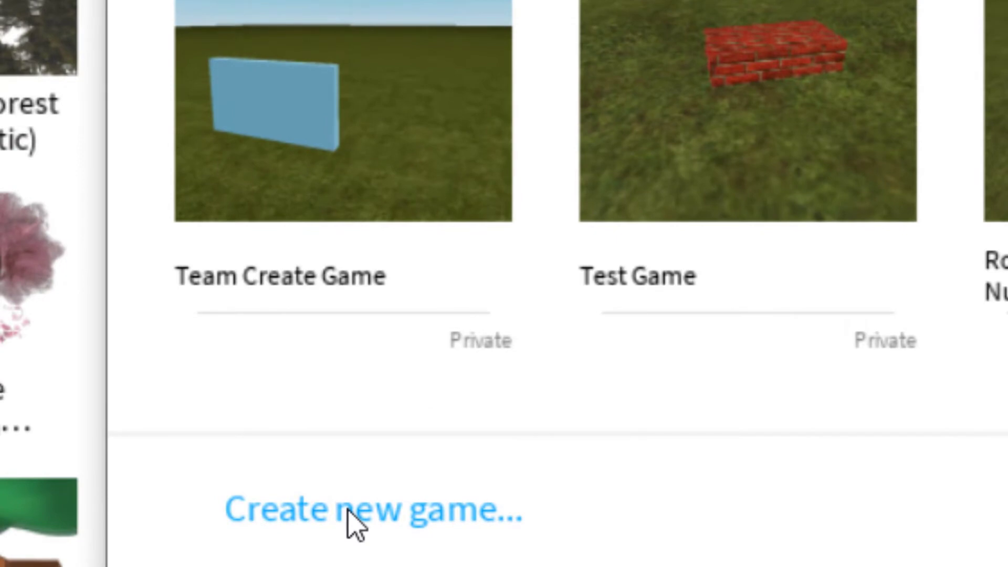
Step: Create a new game 'Test Save Game' described as 'Testing Saving to Roblox' and publish it
left_click(126, 547)
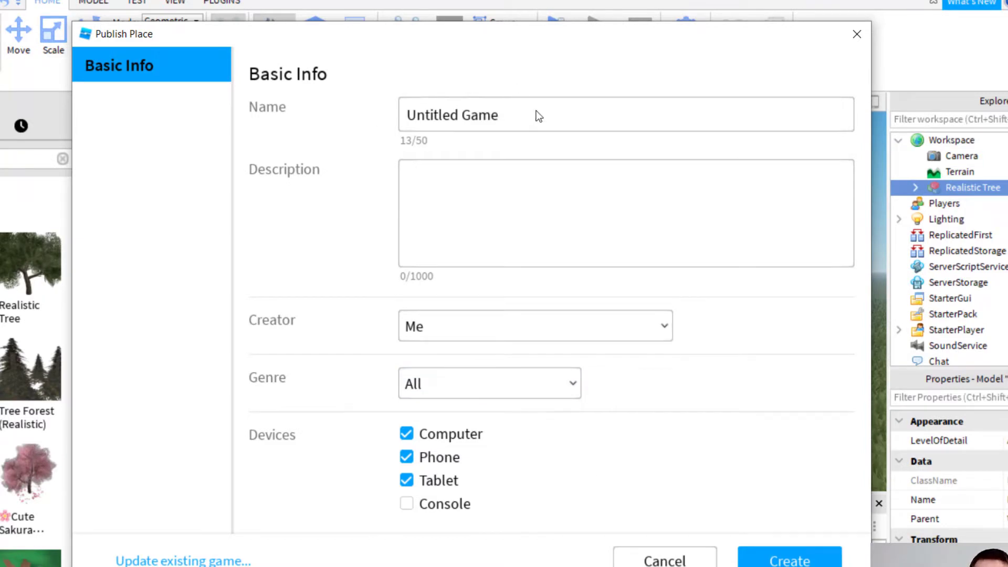
left_click_drag(538, 116, 354, 79)
type("Test Save Game")
key("Tab")
type("Testing Saving to Roblox")
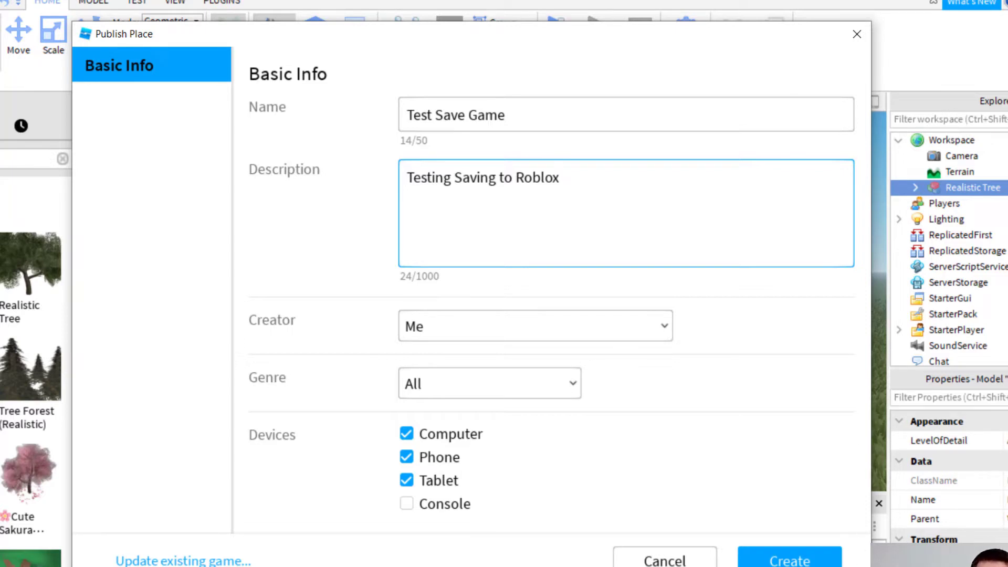
left_click(767, 560)
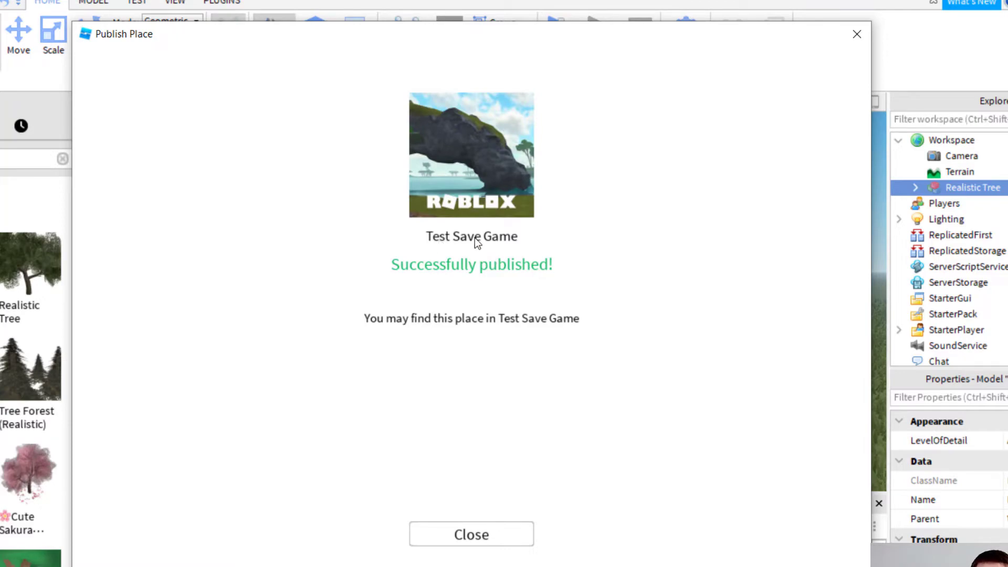
left_click(474, 538)
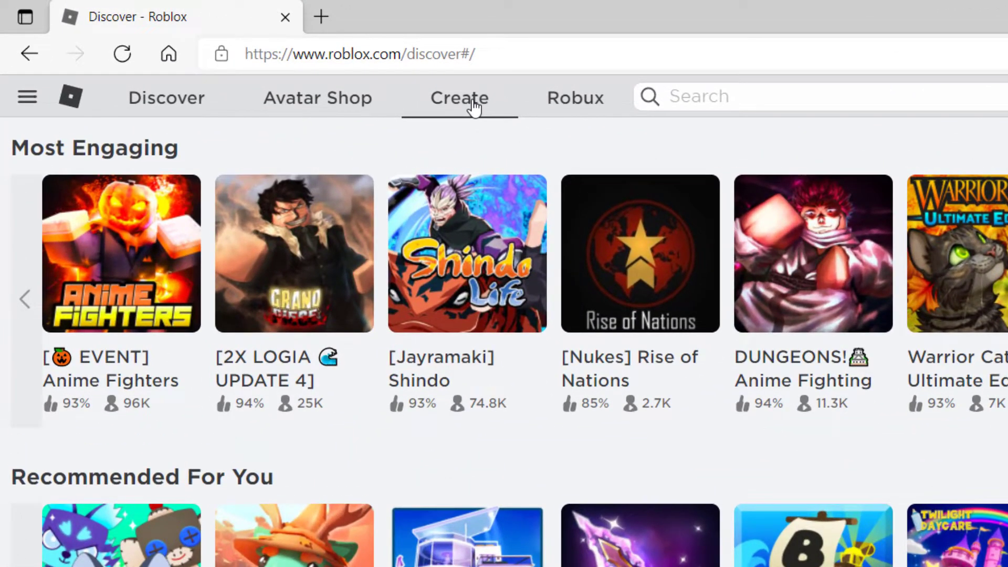
Step: Open Test Save Game from the Create page's Experiences and press Play to launch it
left_click(474, 105)
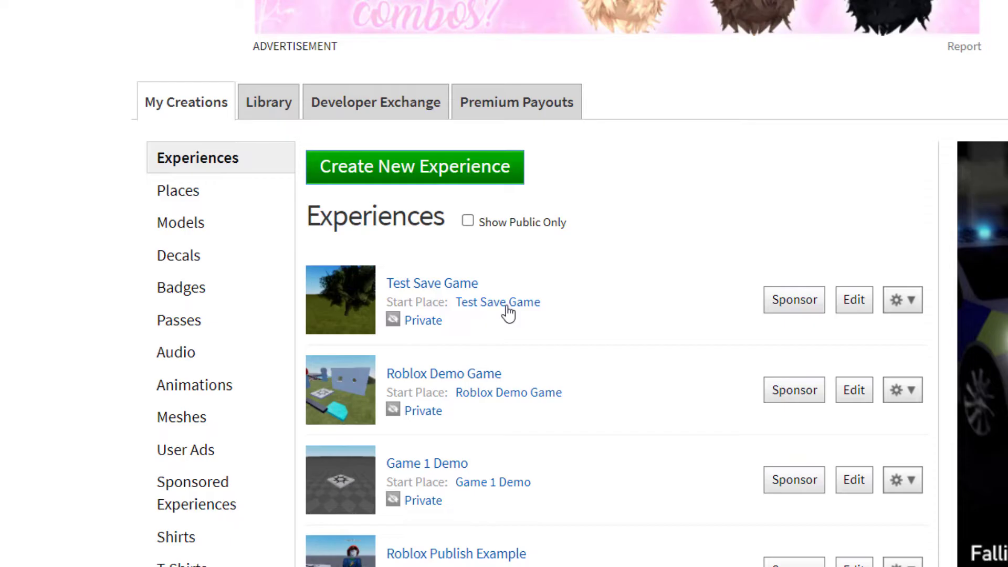
left_click(506, 307)
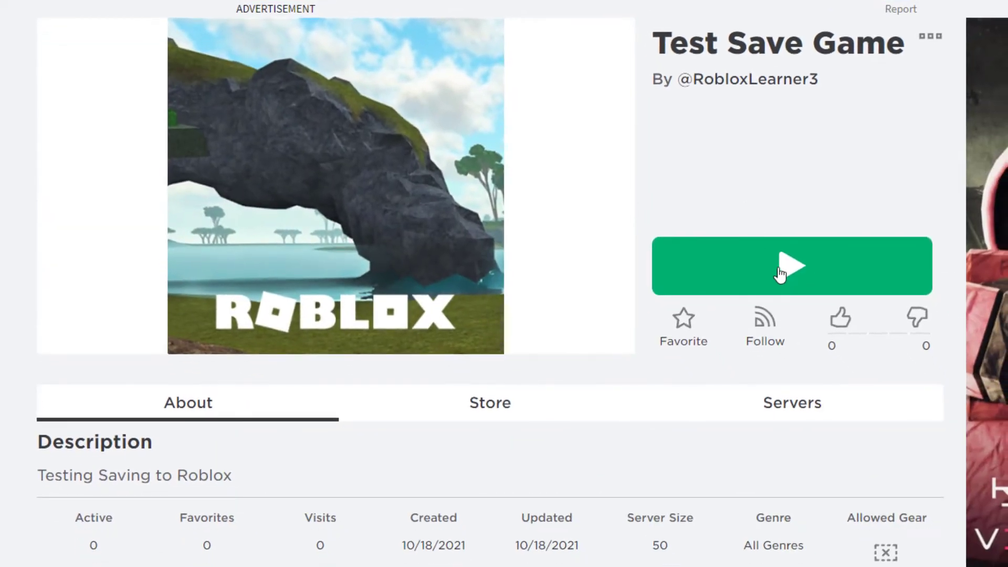
left_click(780, 272)
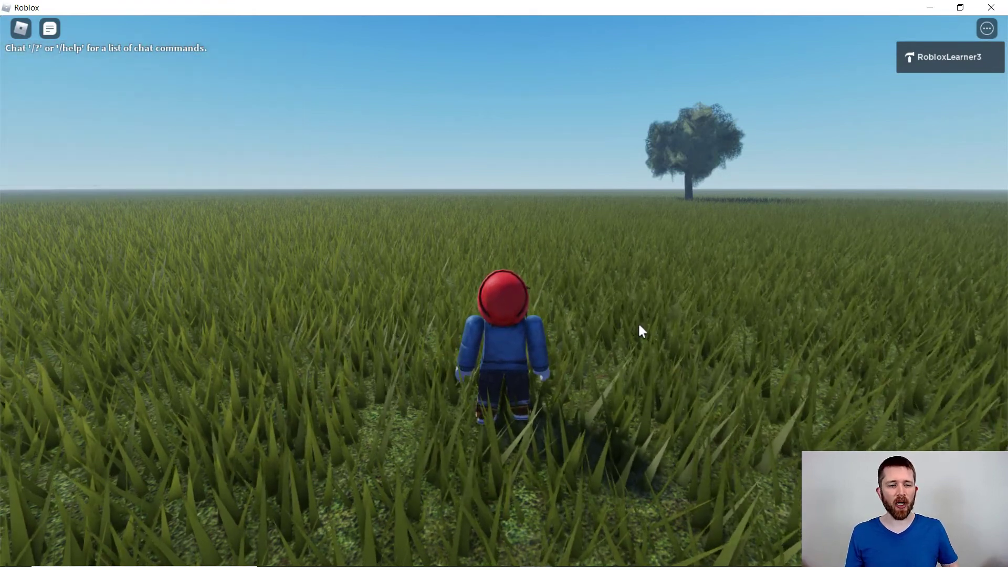
Step: Check the running game shows the avatar on flat grass beside the tree, then return to Studio
mouse_move(171, 79)
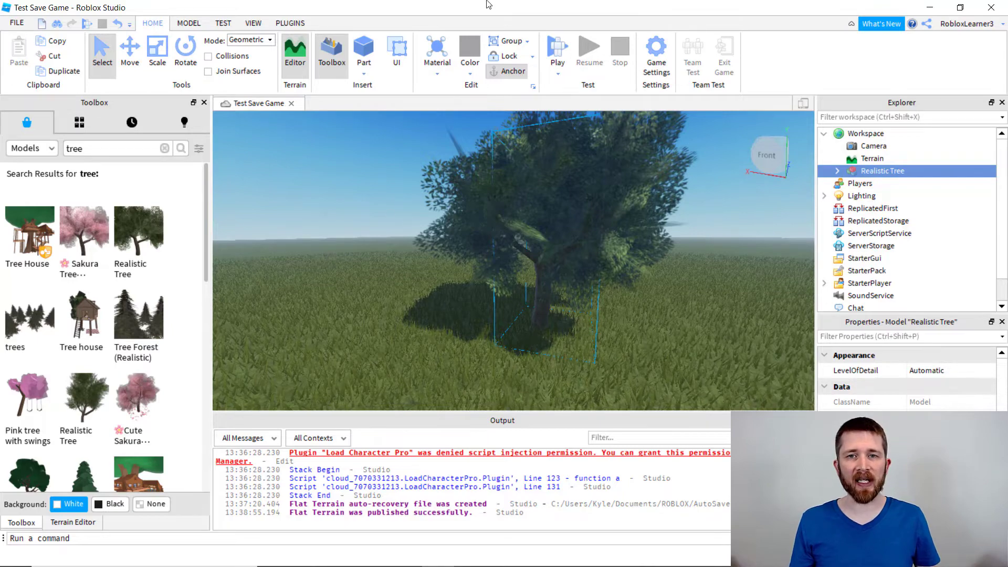
Step: Review the Permissions page in Game Settings, leaving playability Private, and close the dialog
left_click(656, 51)
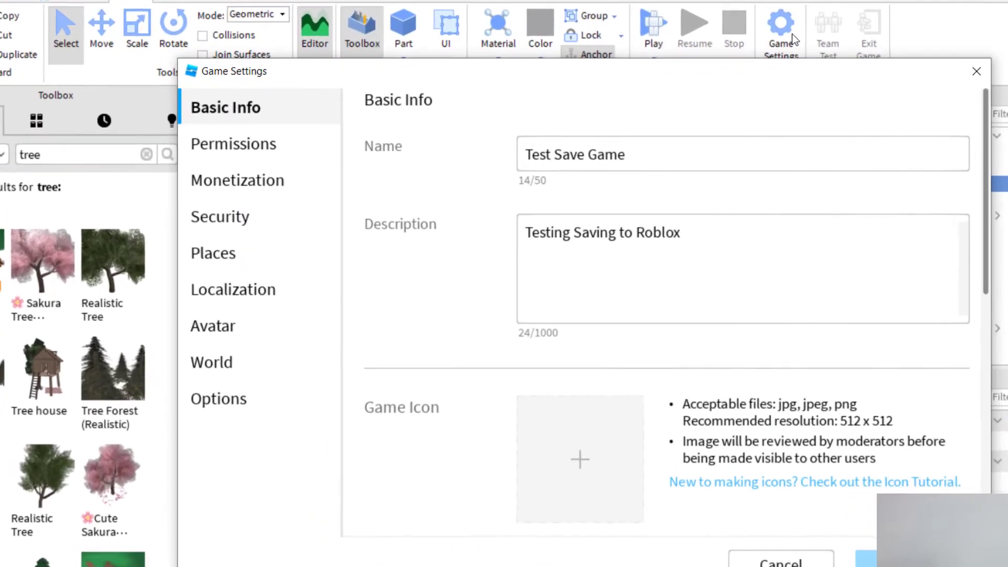
left_click(247, 146)
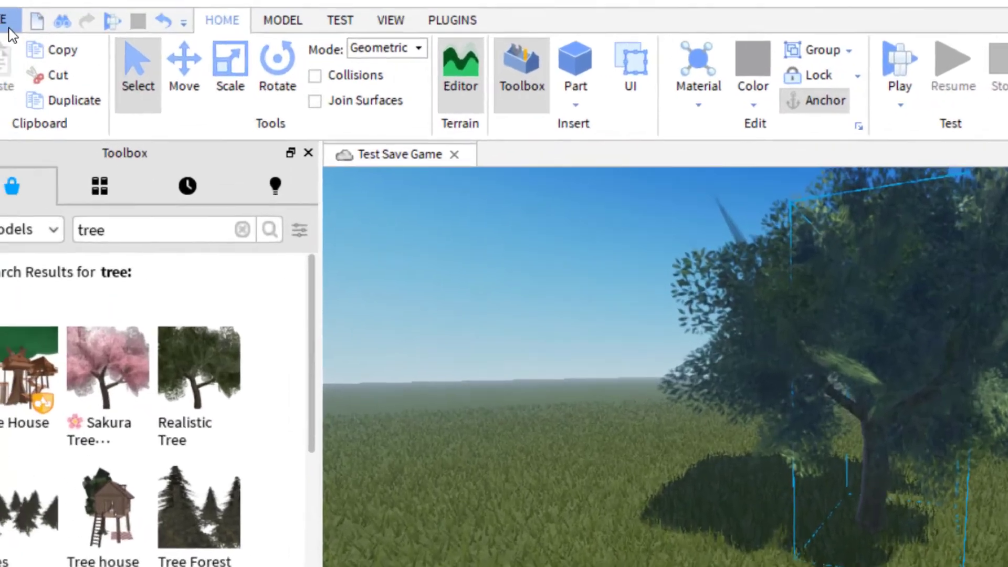
left_click(33, 45)
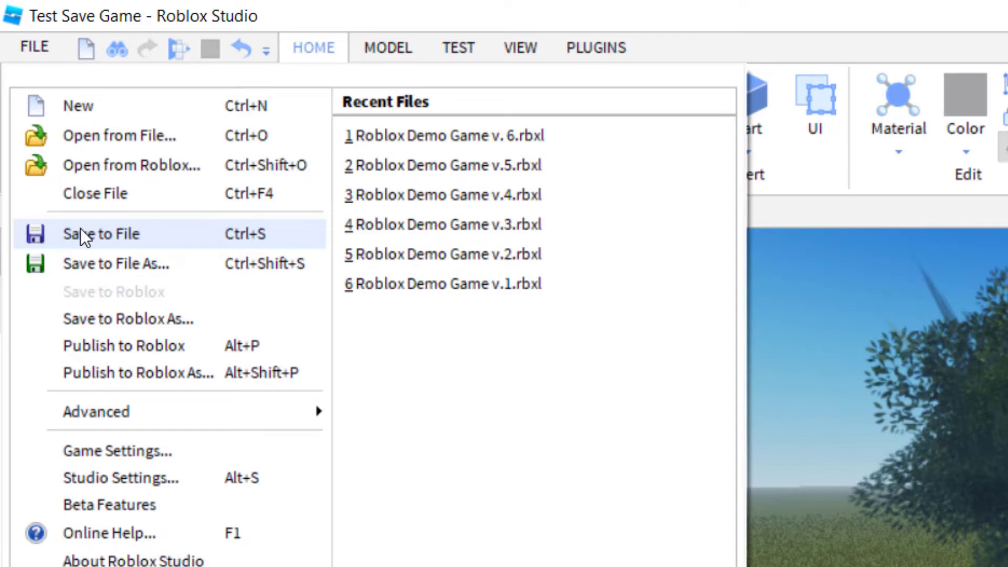
Step: Save the place locally as 'Test Save Game v.1' in Documents\Roblox Games\Game 1
left_click(124, 262)
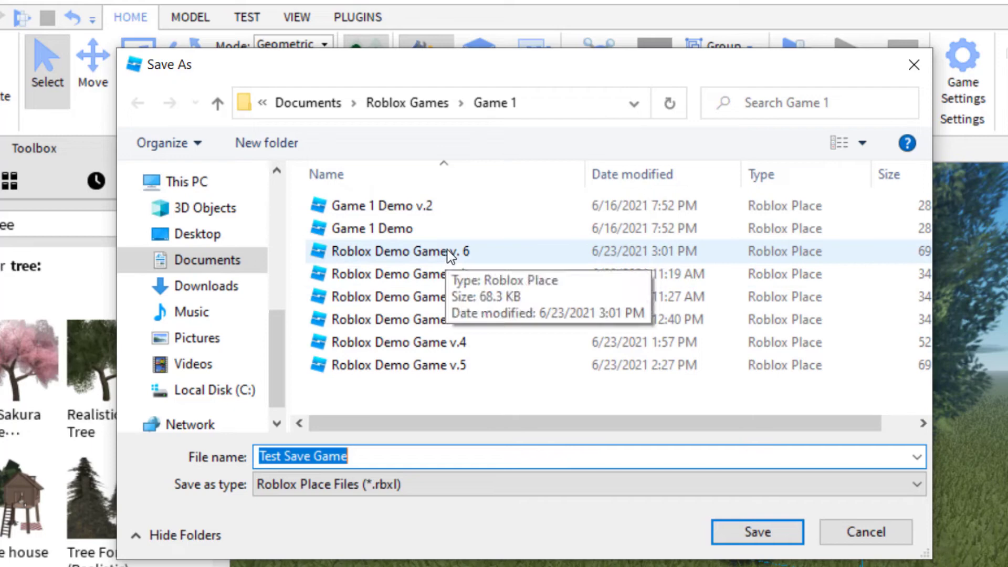
left_click(368, 459)
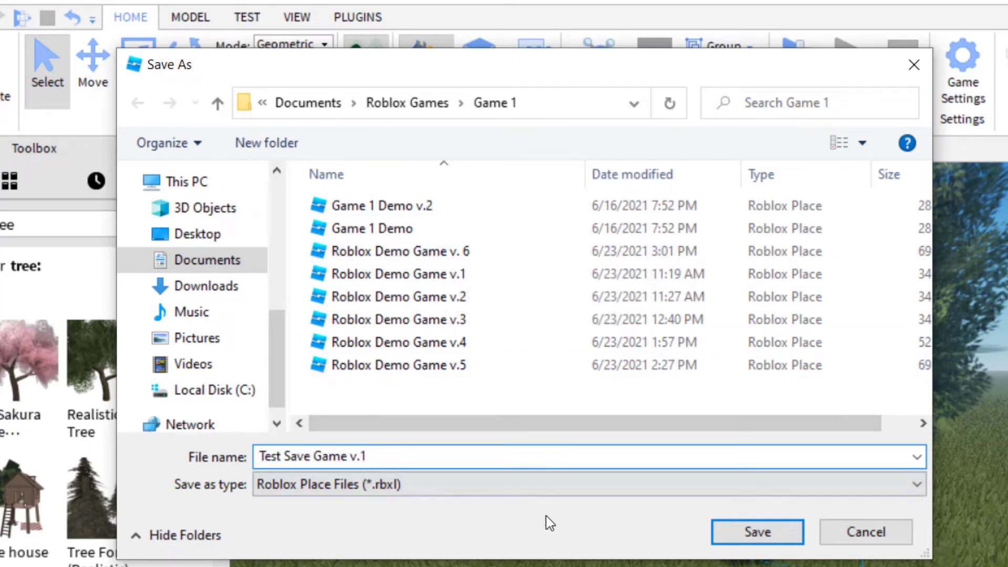
left_click(751, 532)
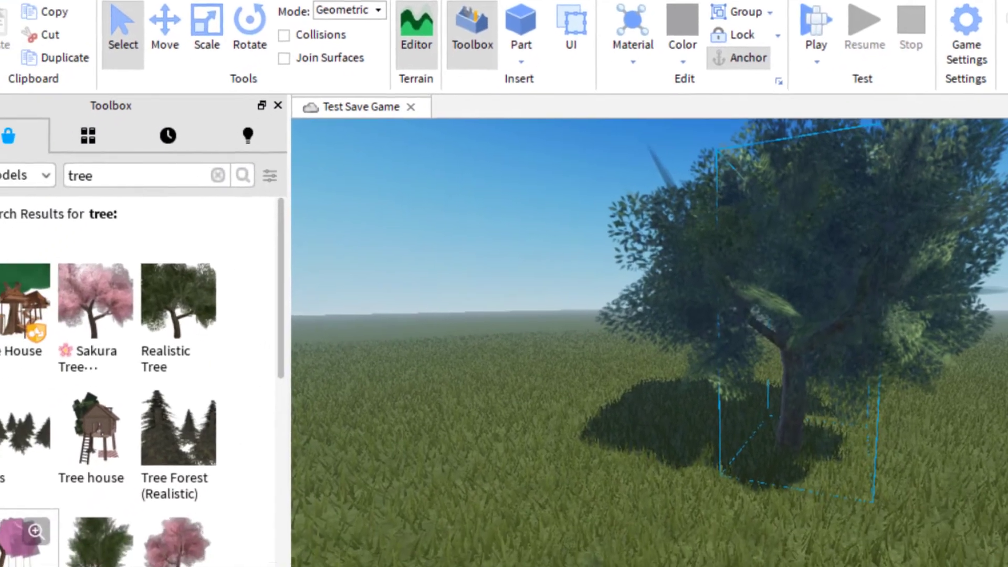
Step: Add the pink Sakura swing tree beside the Realistic Tree and save as 'Test Save Game v.2'
left_click_drag(21, 541, 511, 478)
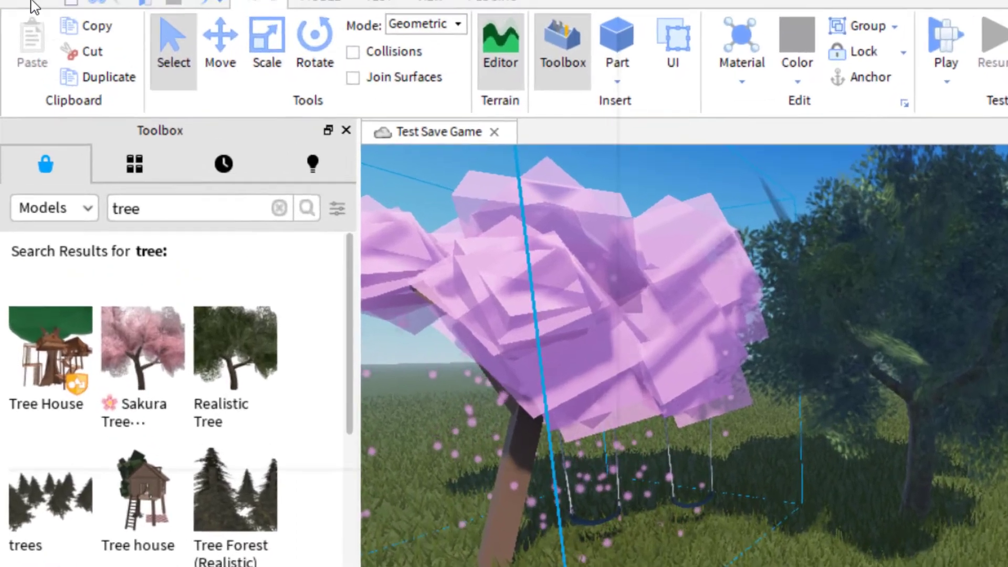
left_click(32, 12)
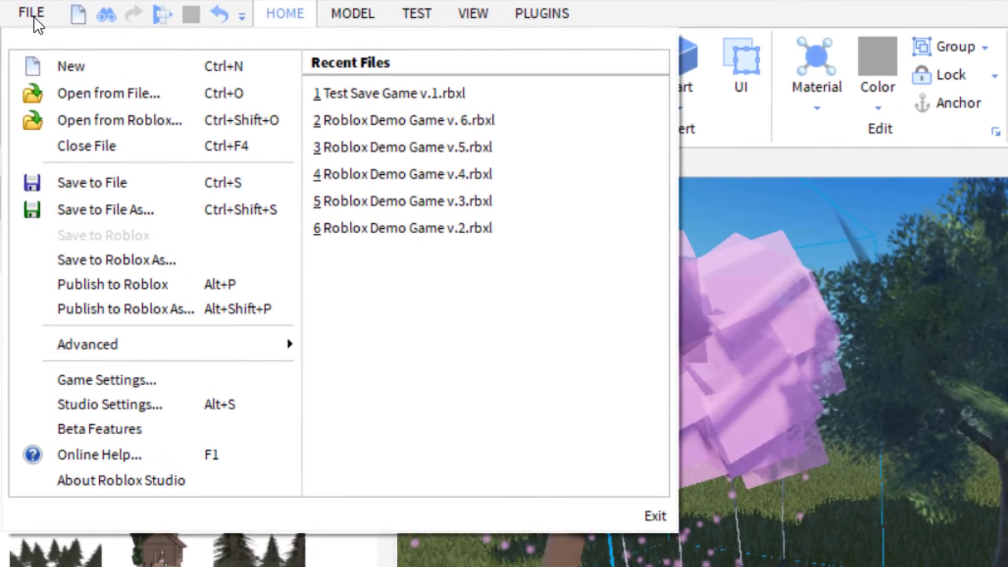
left_click(128, 209)
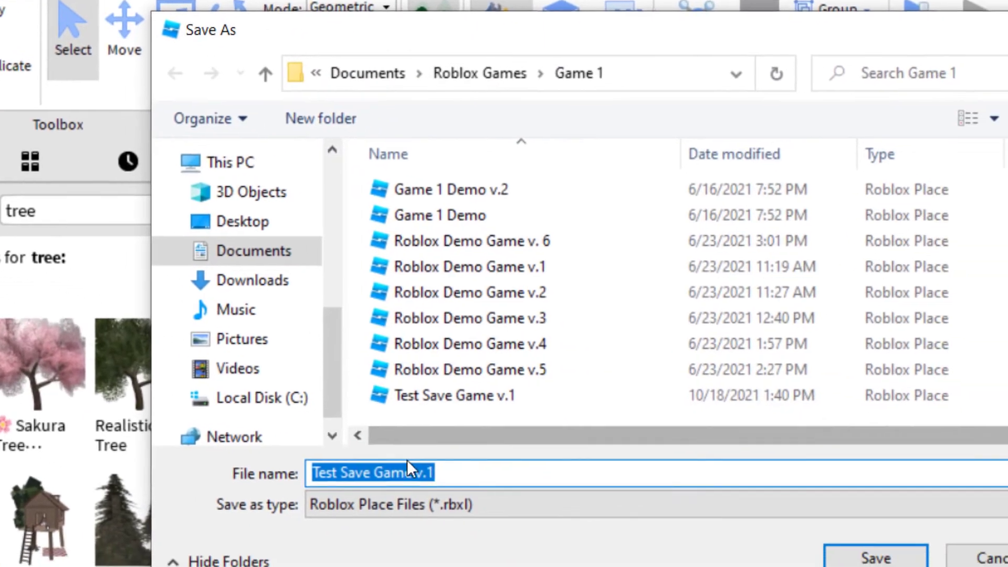
left_click(464, 473)
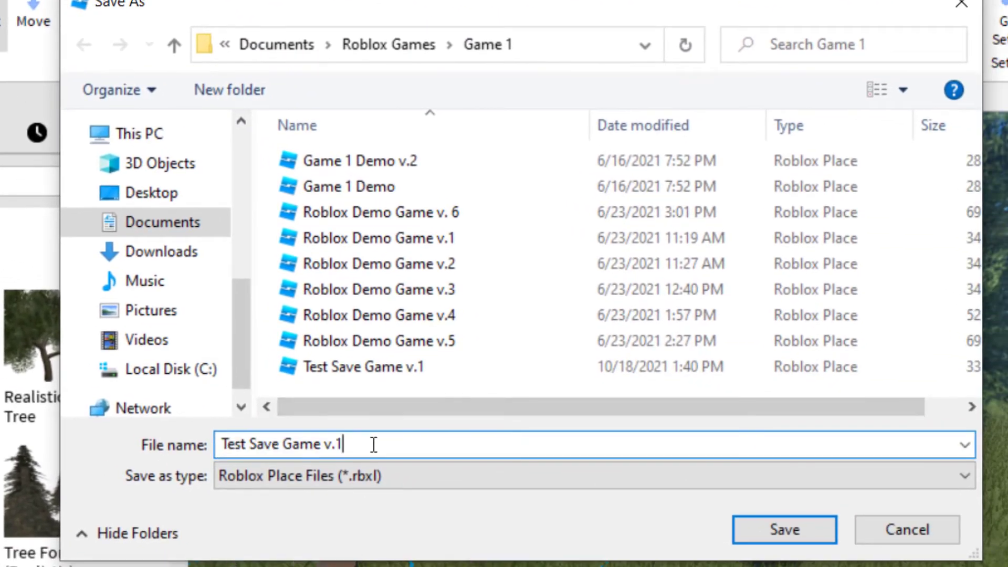
key("BackSpace")
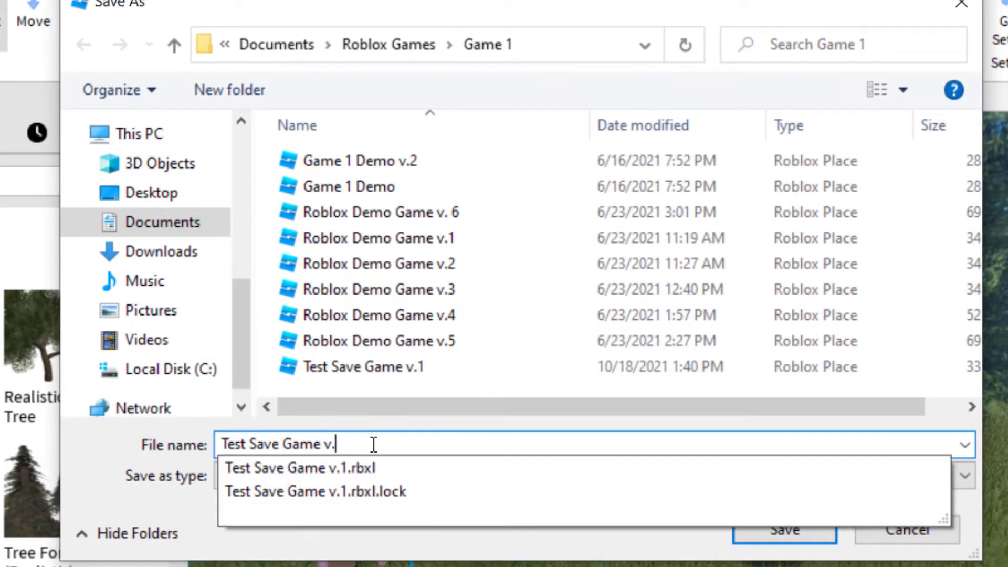
type("2")
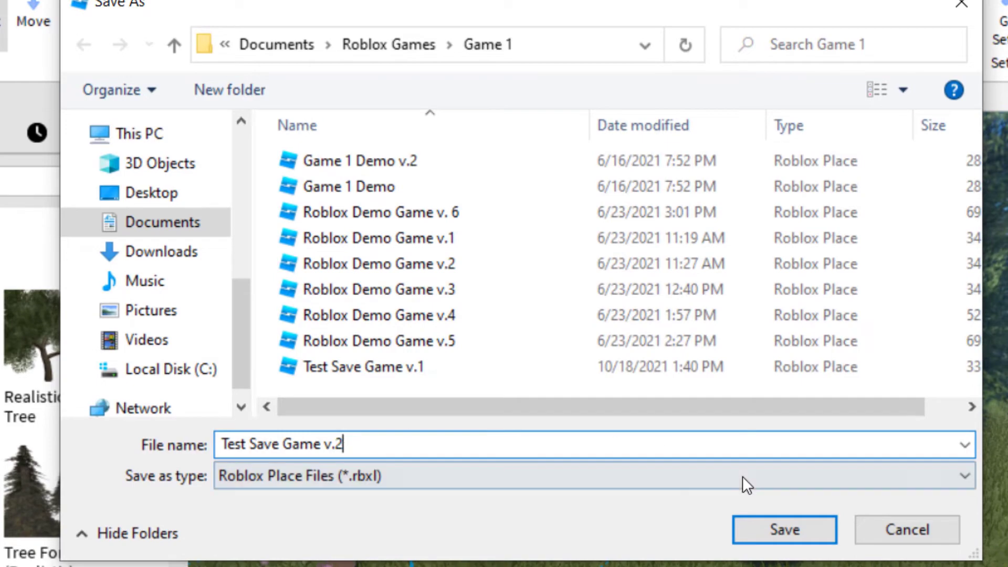
left_click(764, 525)
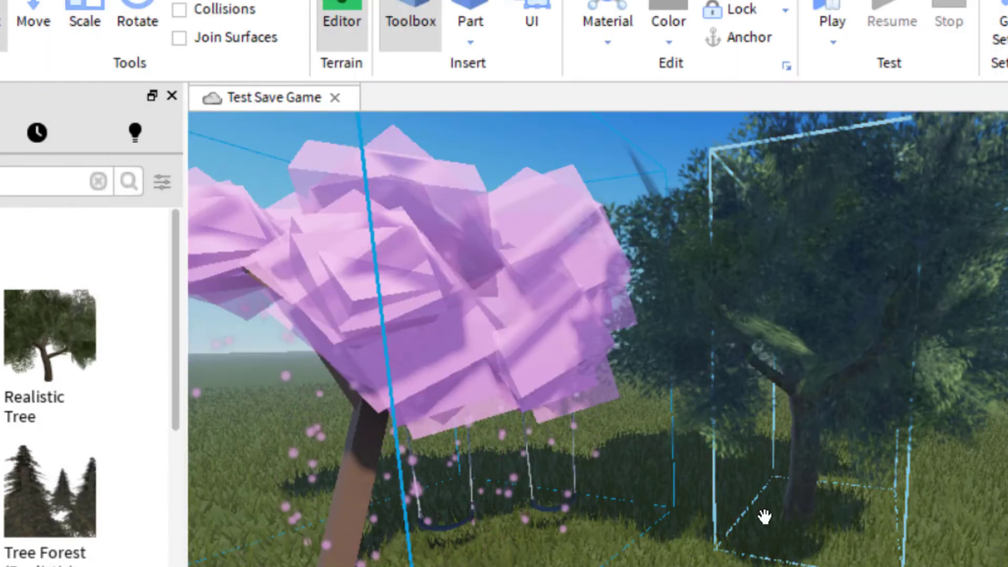
left_click(5, 2)
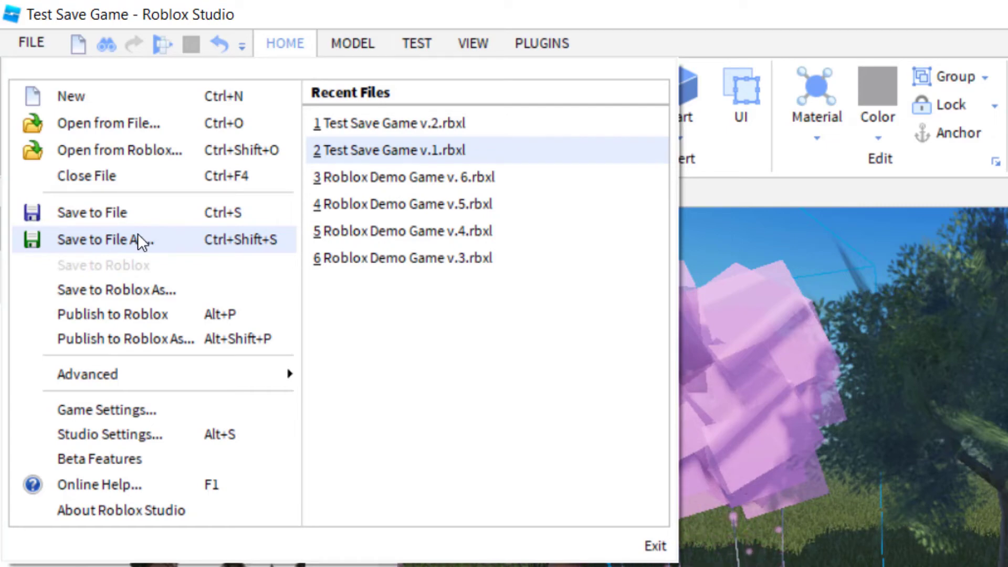
left_click(155, 316)
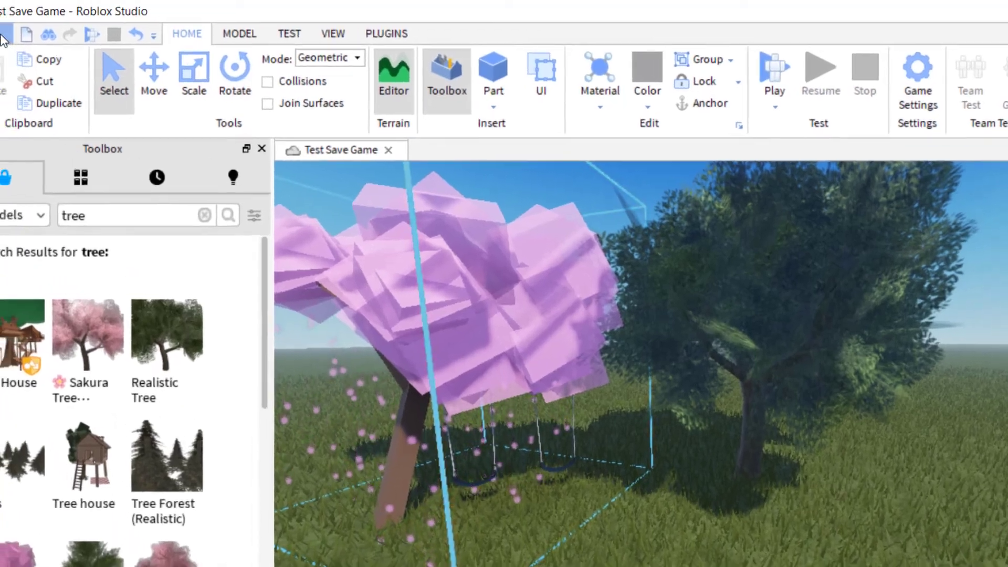
Step: Target the existing Test Save Game in Publish to Roblox As..., choosing its place to overwrite
left_click(2, 36)
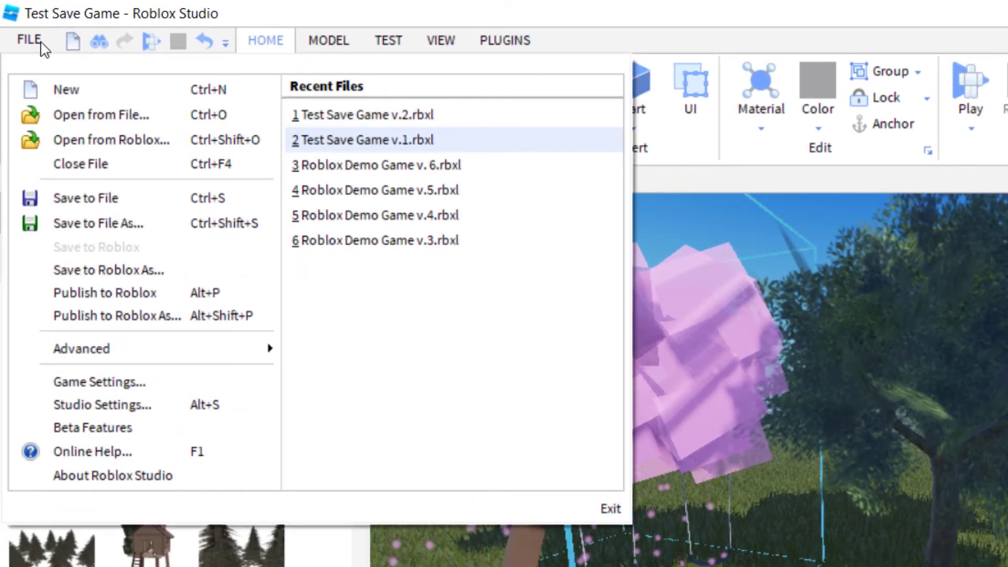
left_click(82, 276)
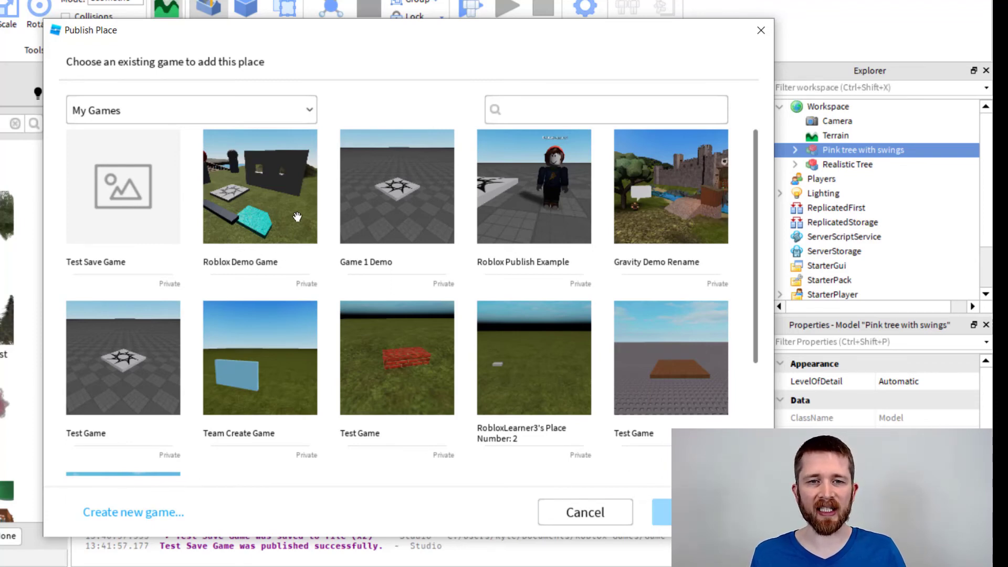
left_click(118, 207)
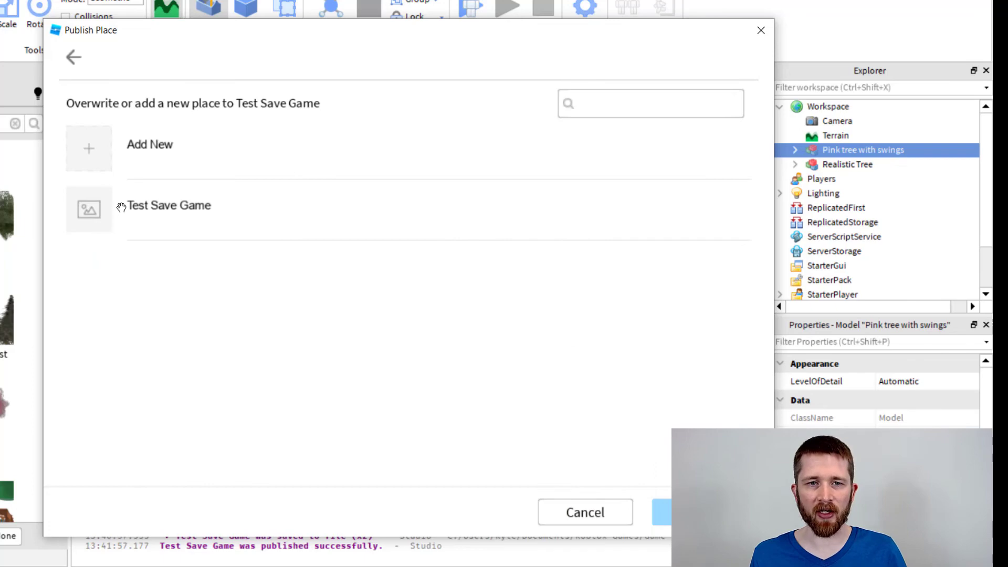
left_click(153, 205)
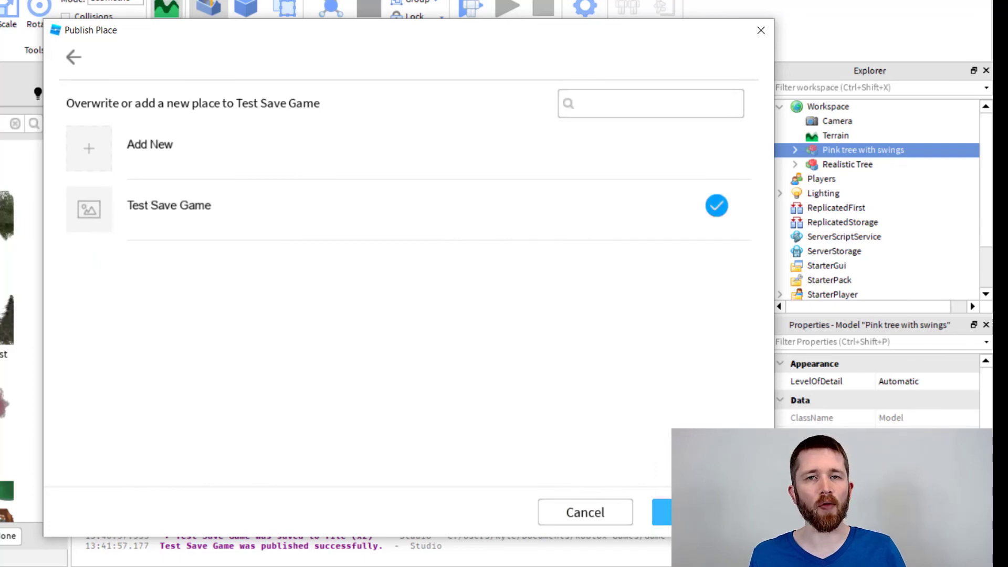